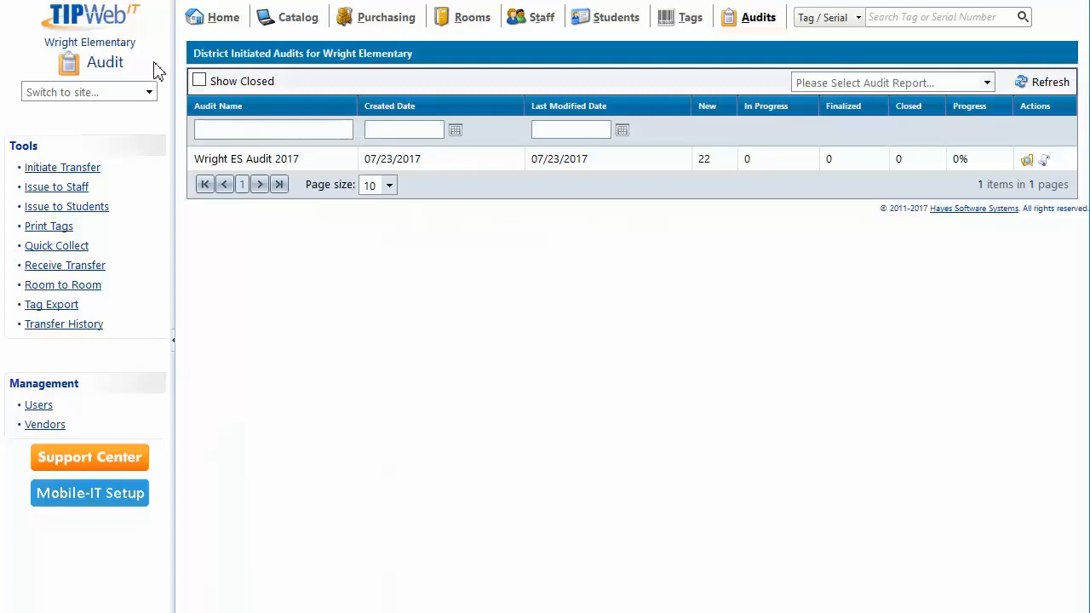
Review the Tag, Audit State, Audit Scan Date, Audit Scan By, Expected Location and Audit Location columns in the audit detail report.
click(194, 158)
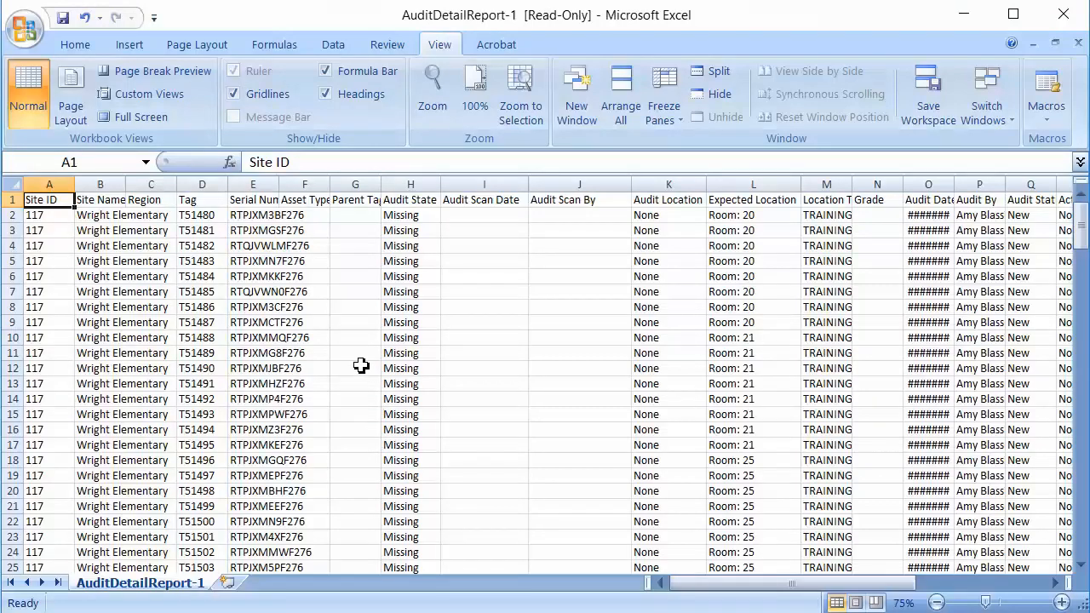
click(203, 185)
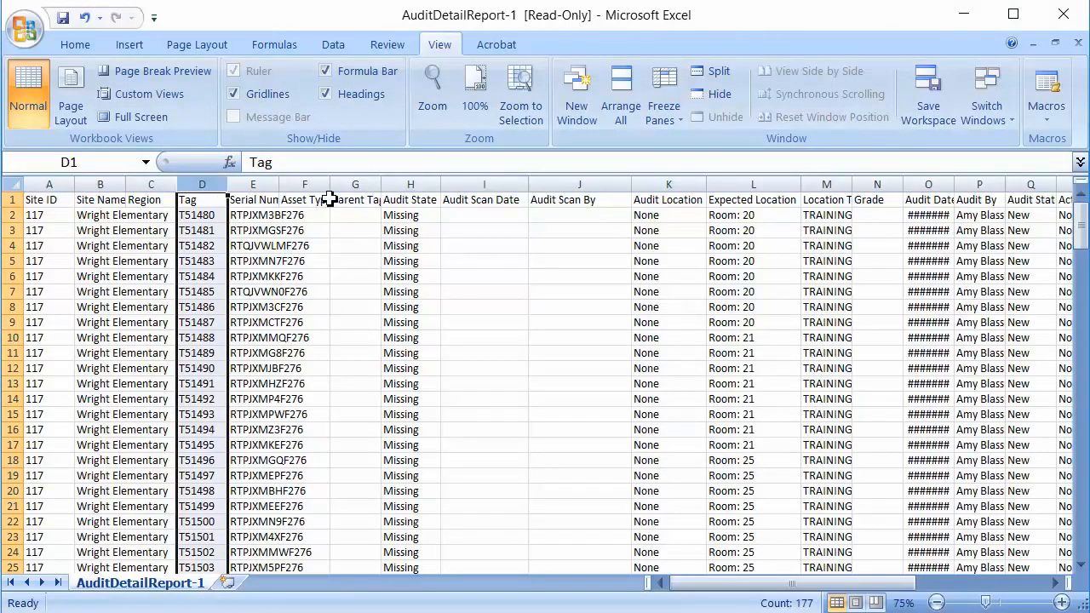
click(409, 184)
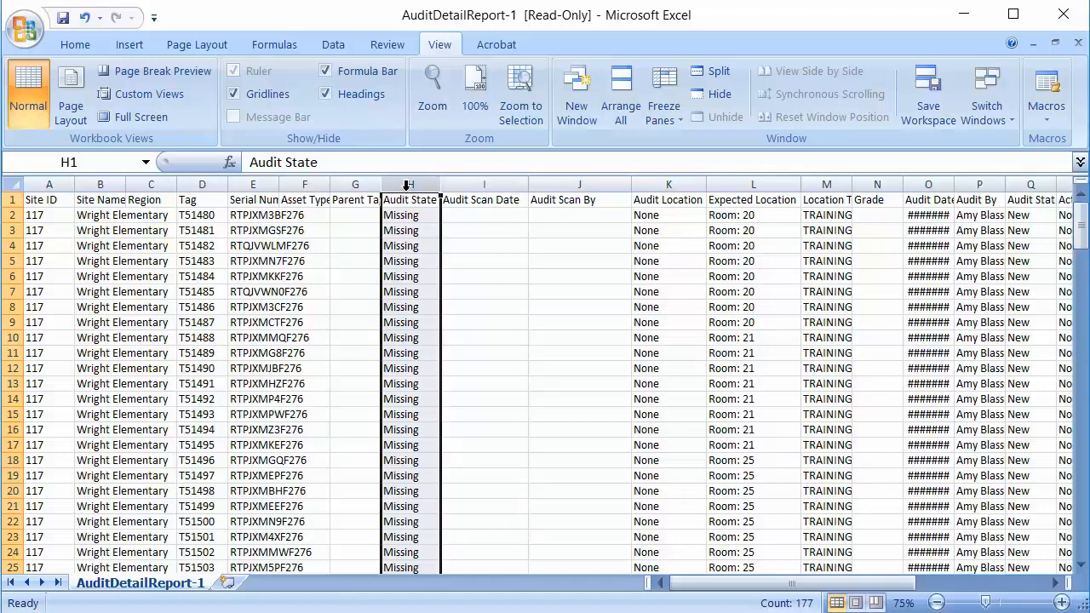
click(466, 187)
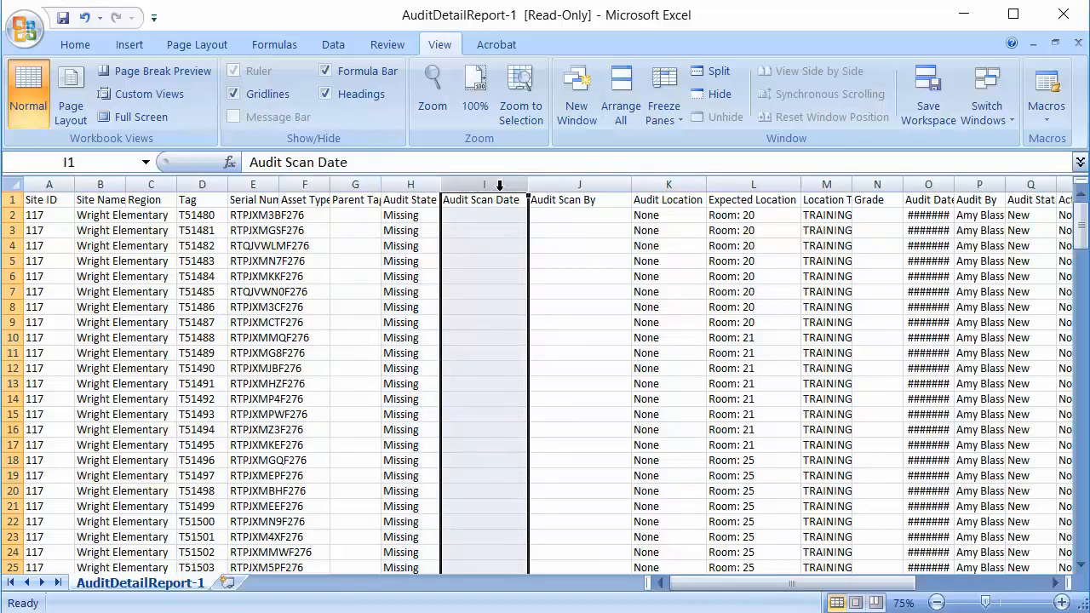
click(547, 185)
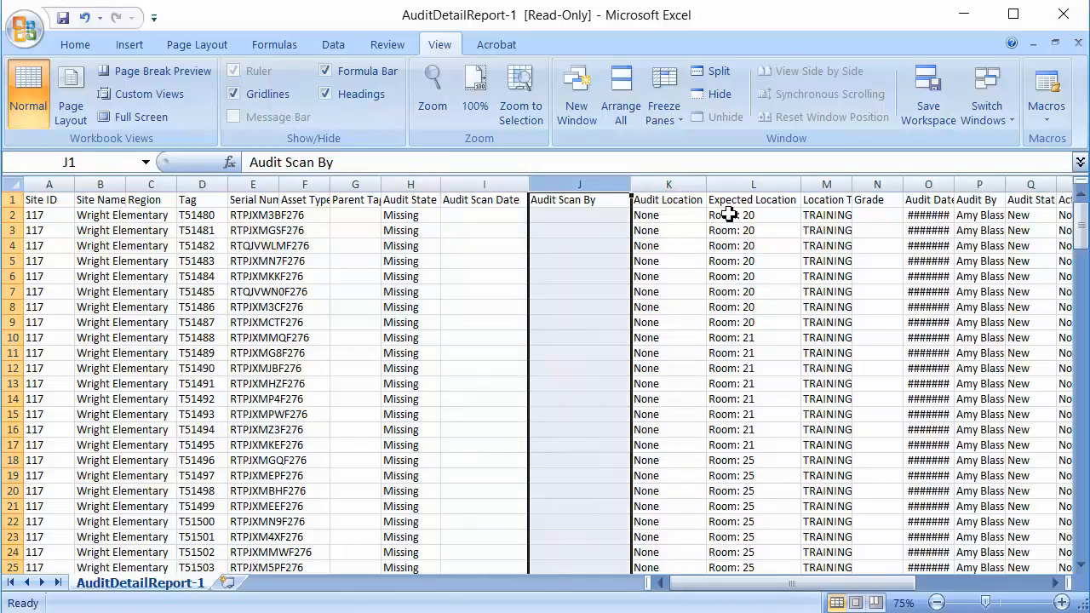
click(761, 186)
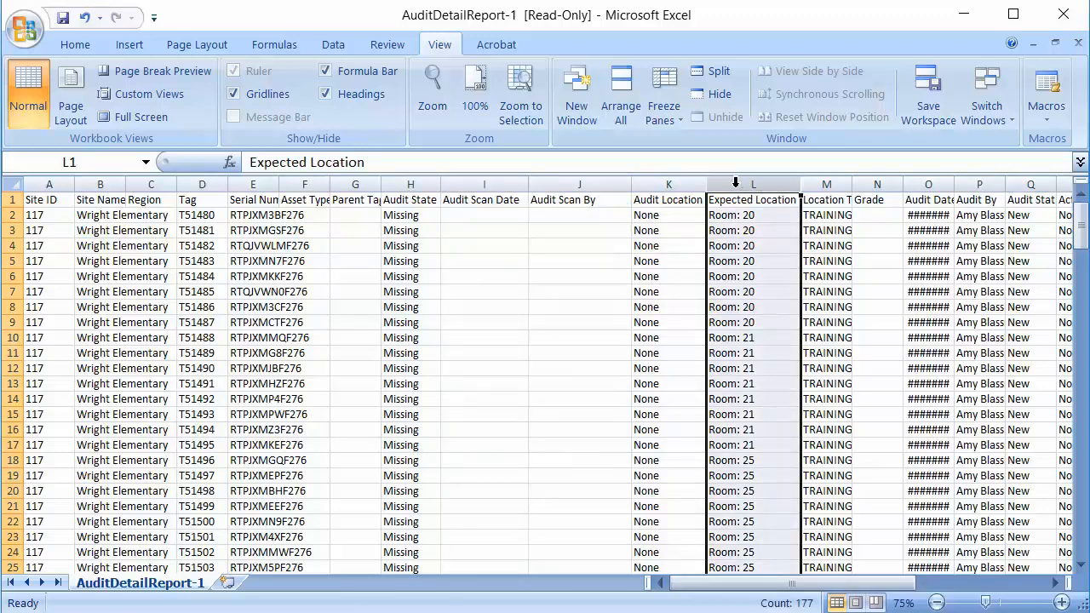
click(668, 187)
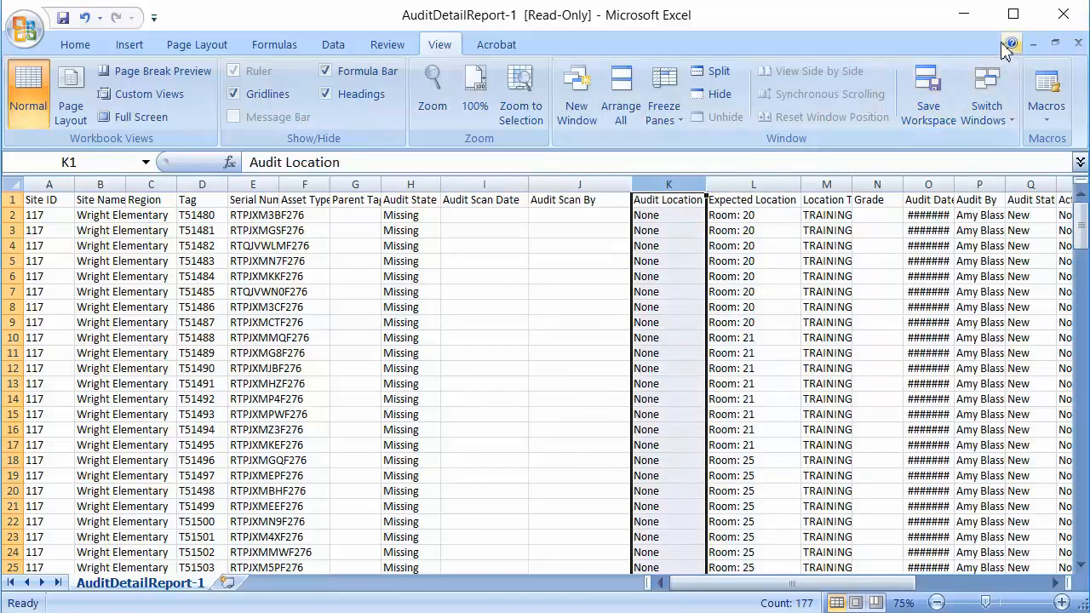
click(974, 25)
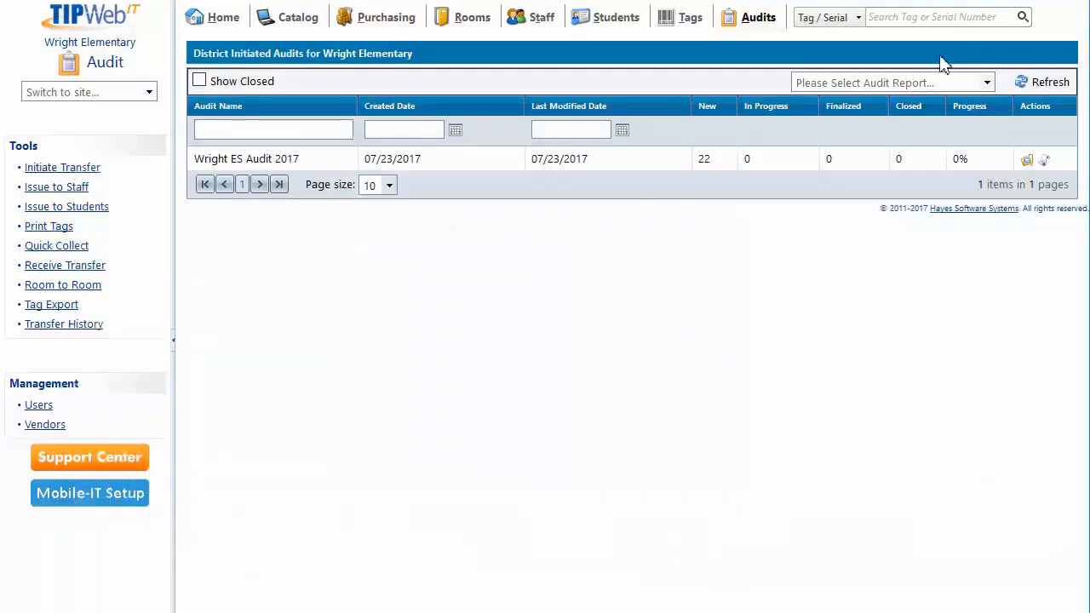
Open the district audit details of Wright ES Audit 2017 and look over the status filter options and Room 20 actions.
click(1029, 164)
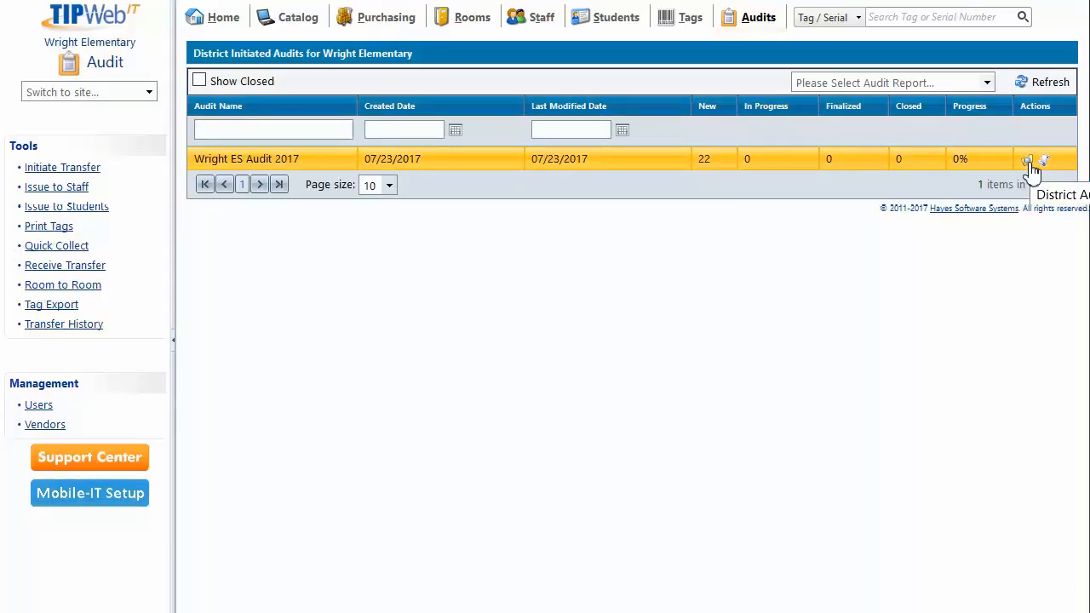
click(1029, 163)
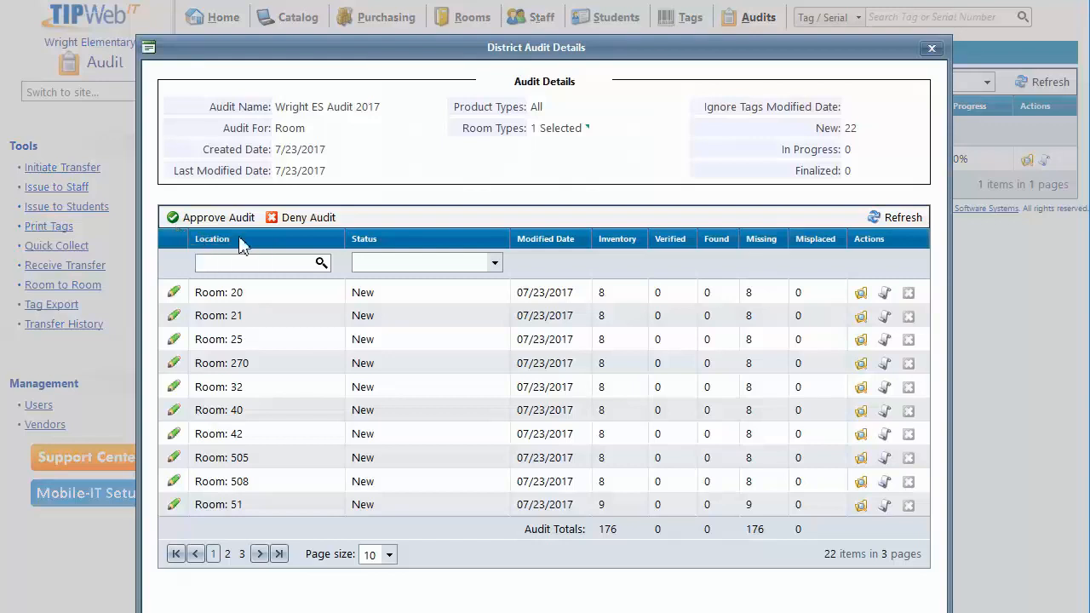
click(495, 264)
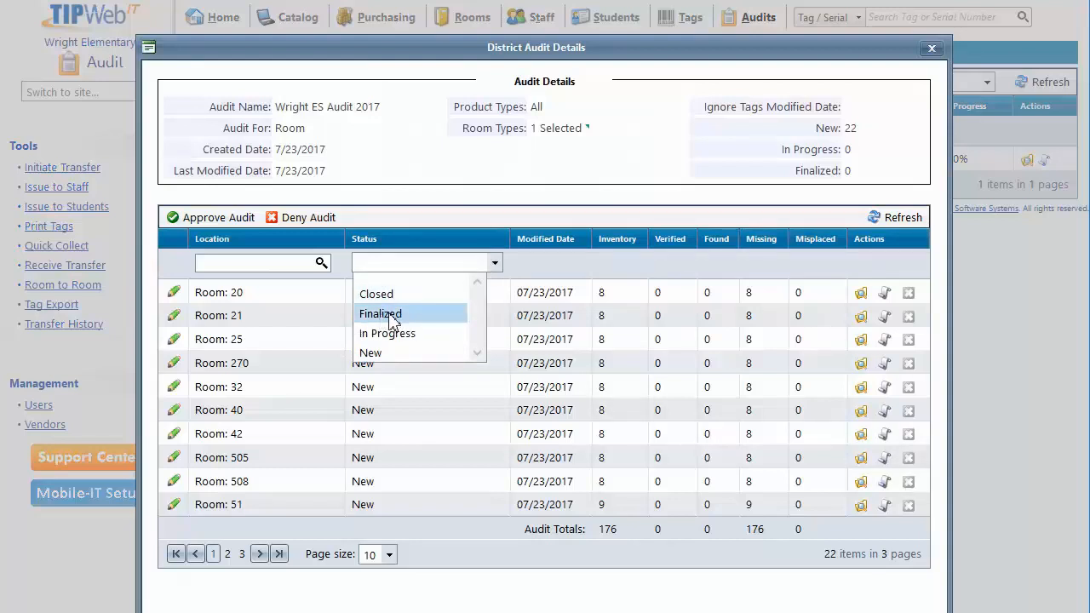
click(361, 214)
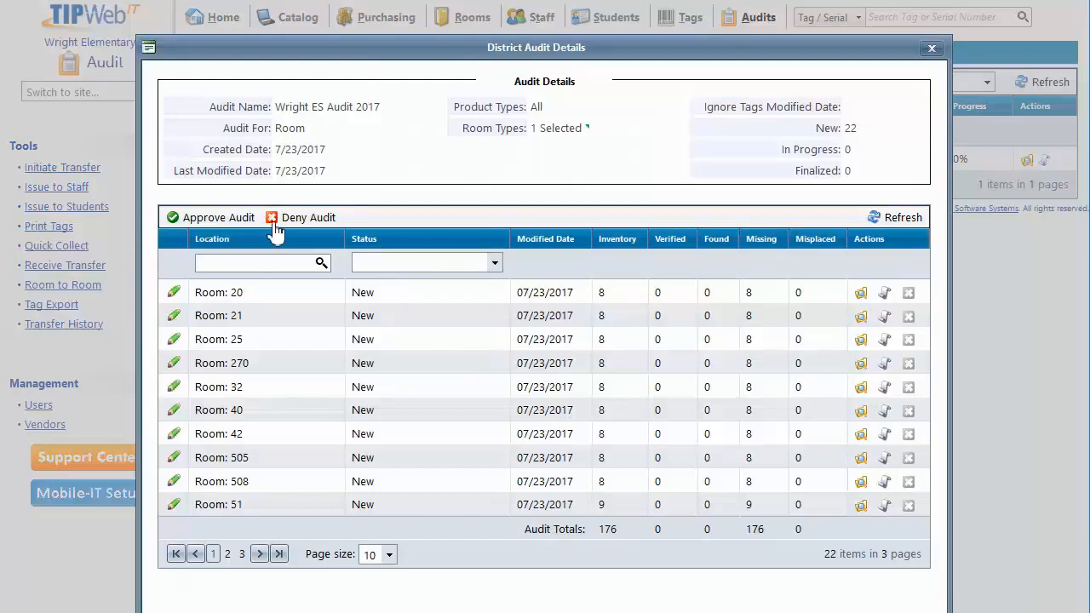
click(495, 263)
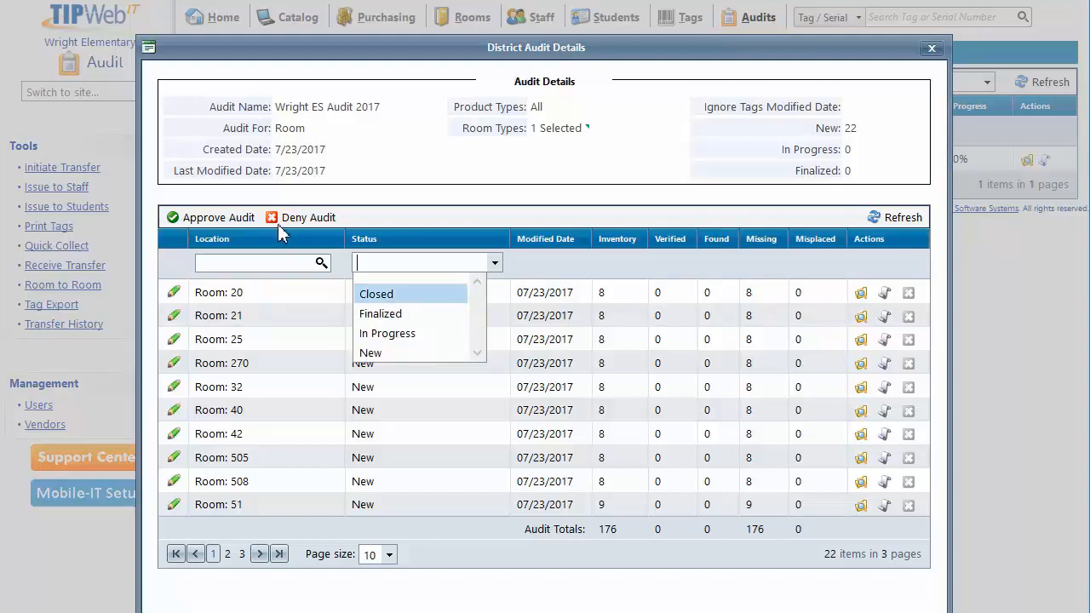
click(377, 223)
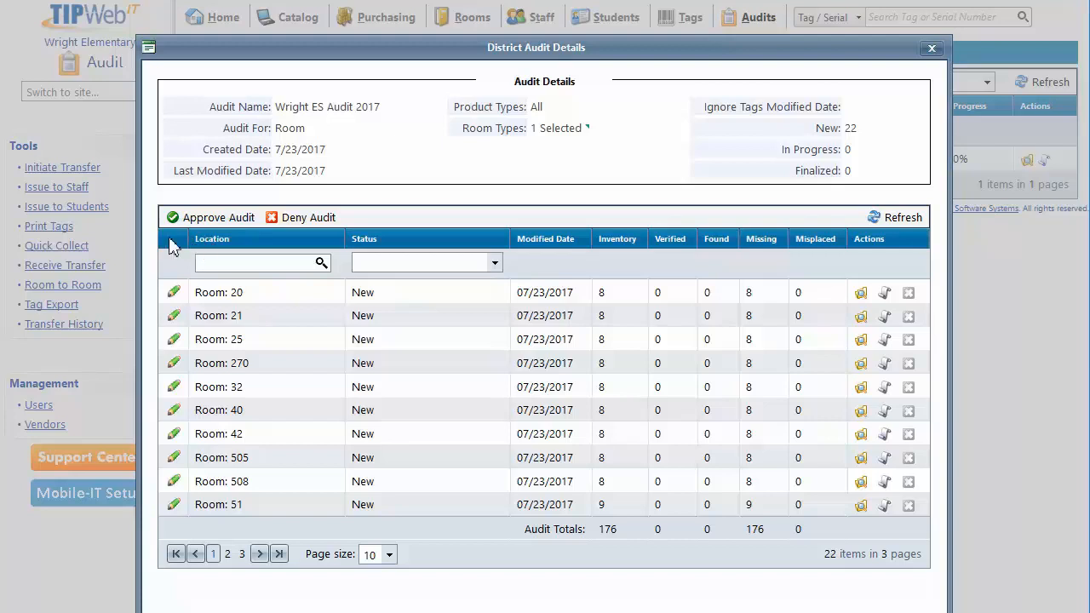
click(172, 291)
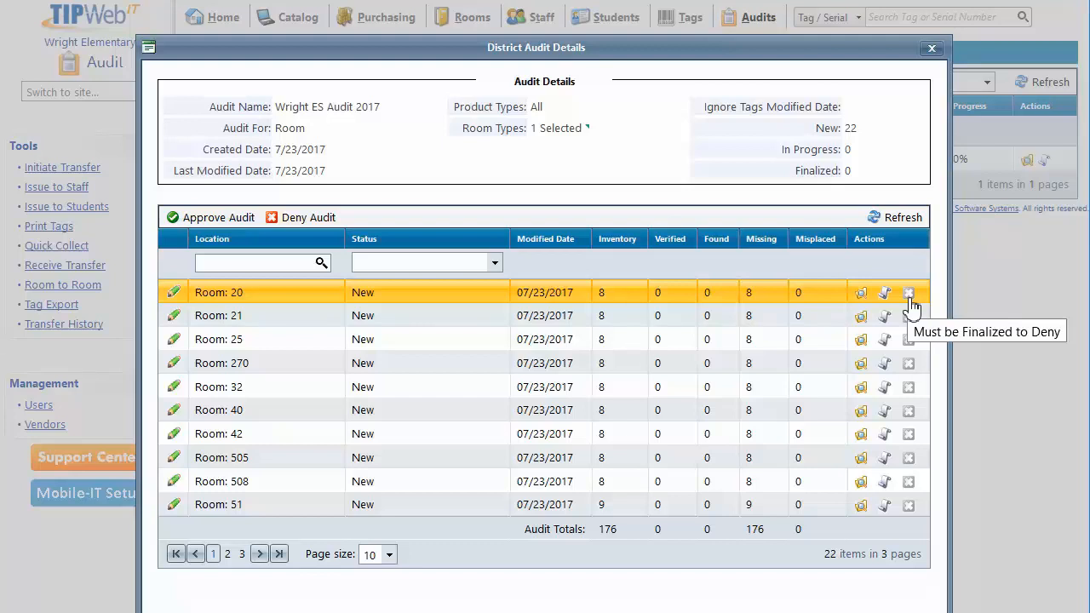
click(878, 226)
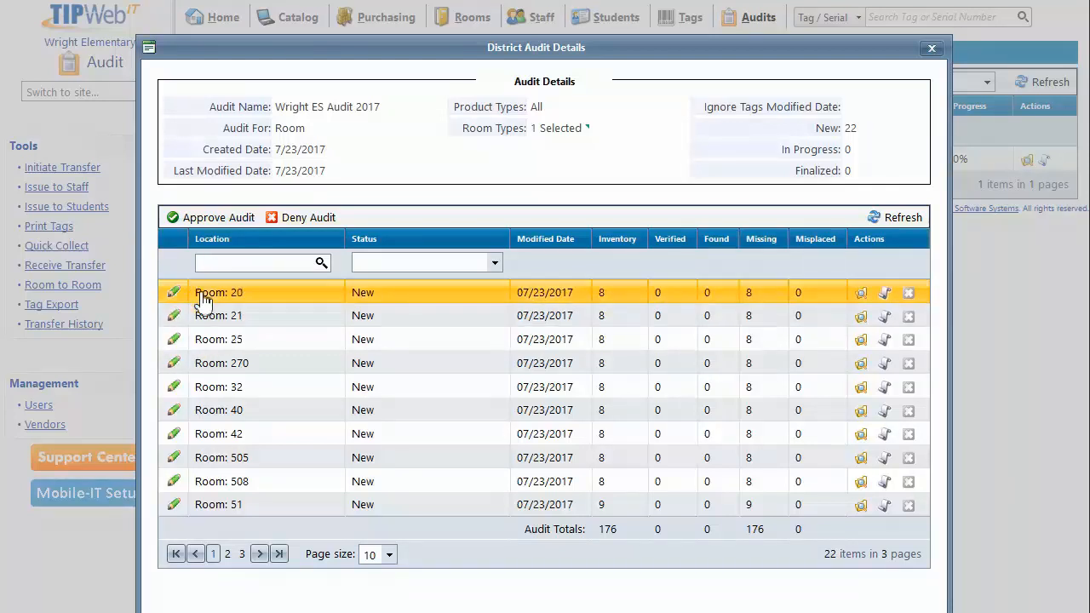
Filter the audit locations by 20 and open the Room 20 audit with its HP Compaq 500B tags expanded.
click(213, 265)
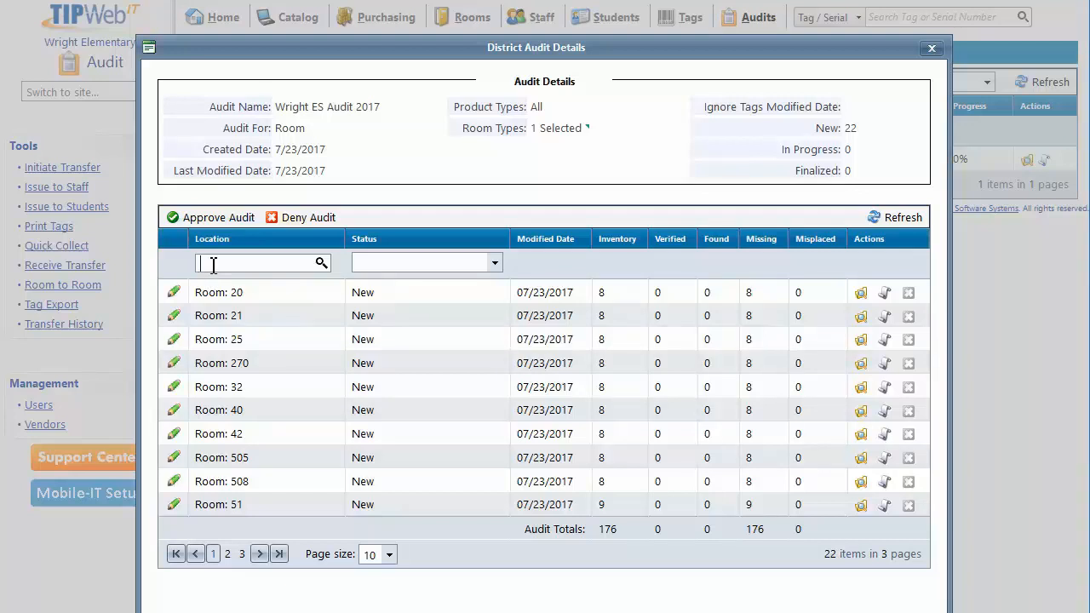
text(20)
key(Return)
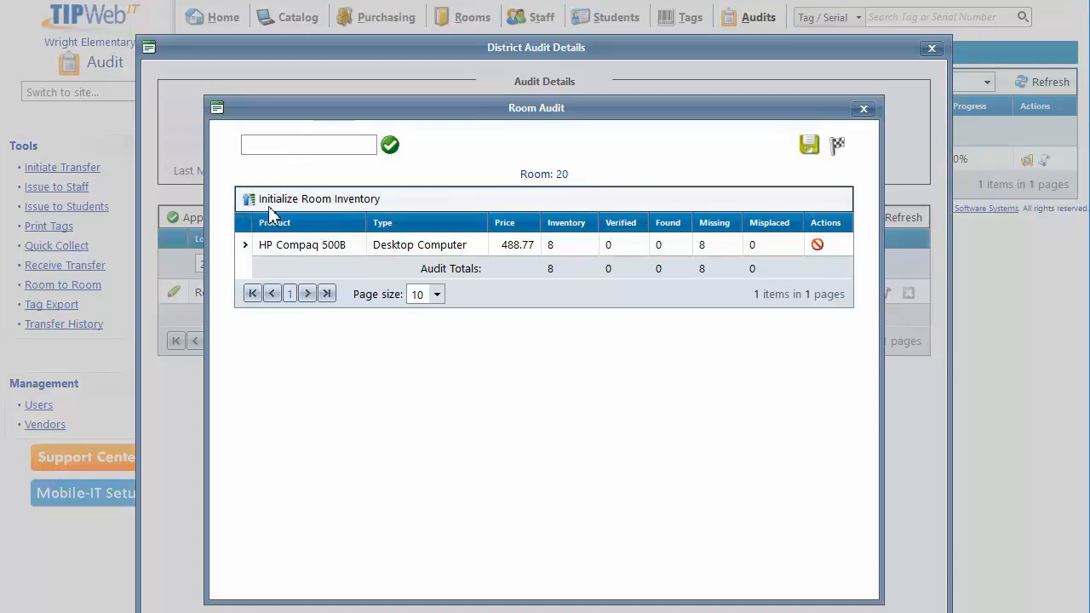
click(272, 149)
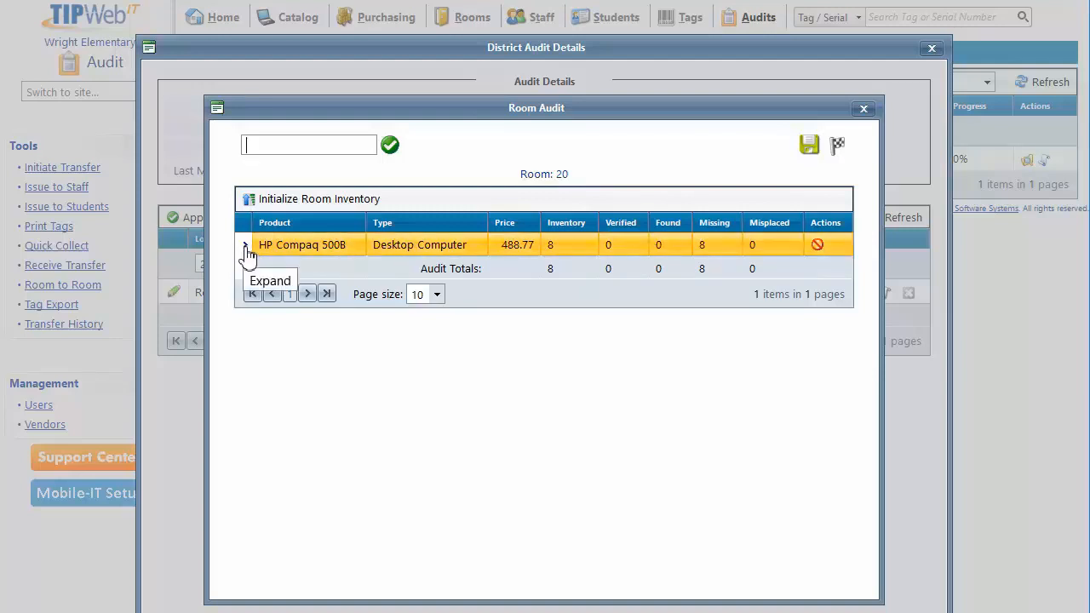
click(294, 254)
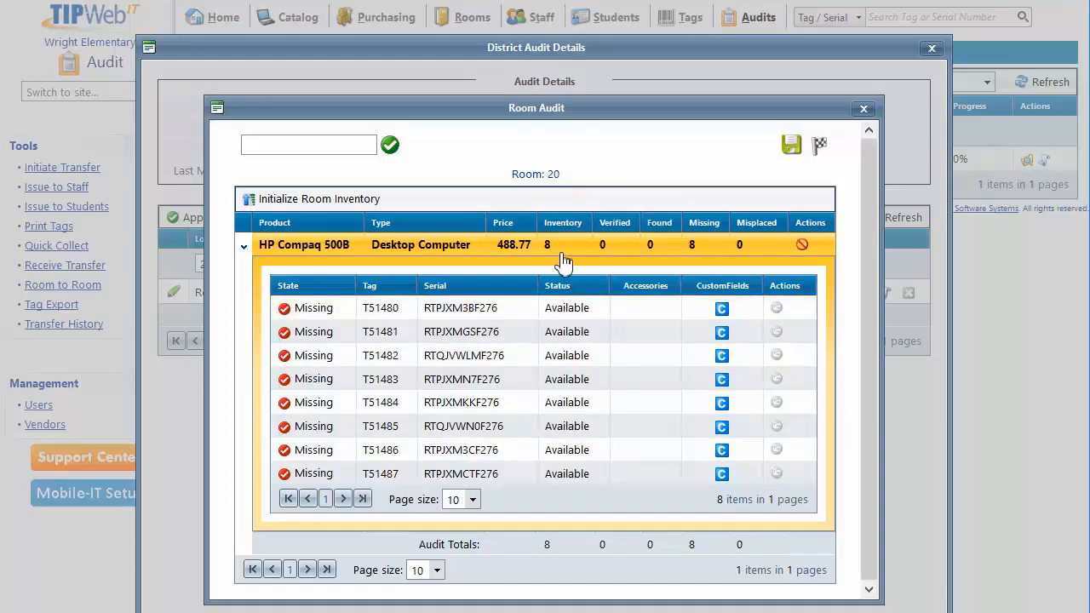
Record tags T51480 through T51486 as scanned in the Room 20 audit.
click(314, 147)
text(T51480)
key(Return)
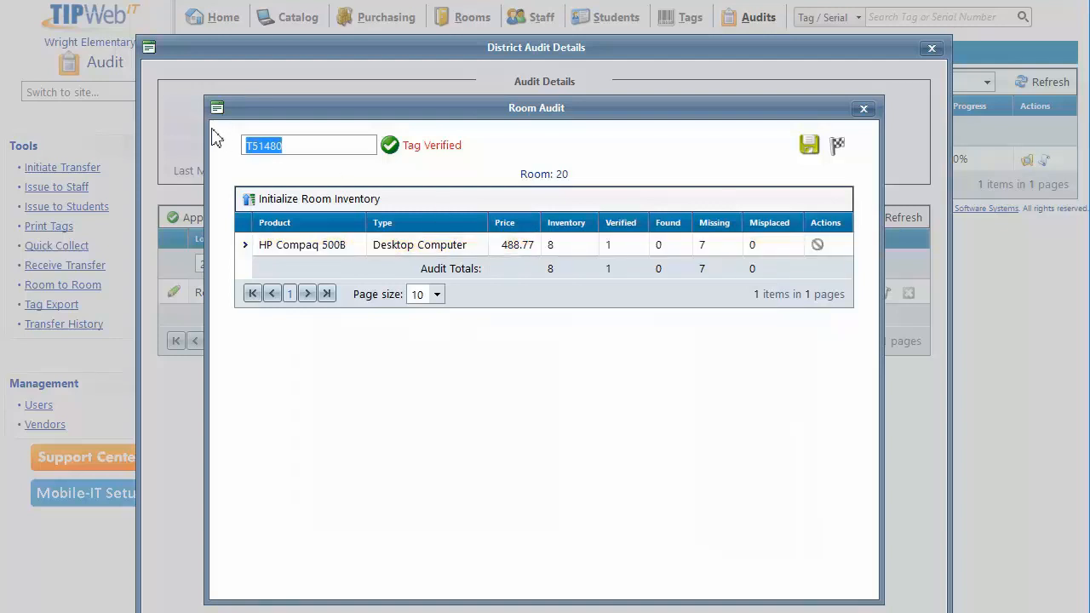
text(T51484)
key(Return)
text(T51481)
key(Return)
text(T51485)
key(Return)
text(T51482)
key(Return)
text(T51486)
key(Return)
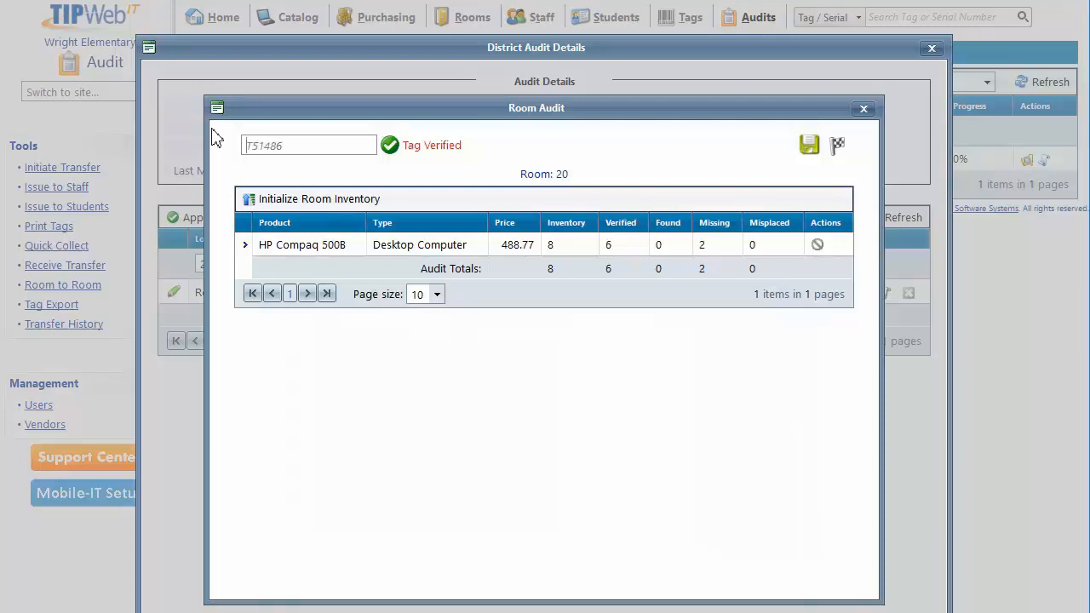
text(T51483)
key(Return)
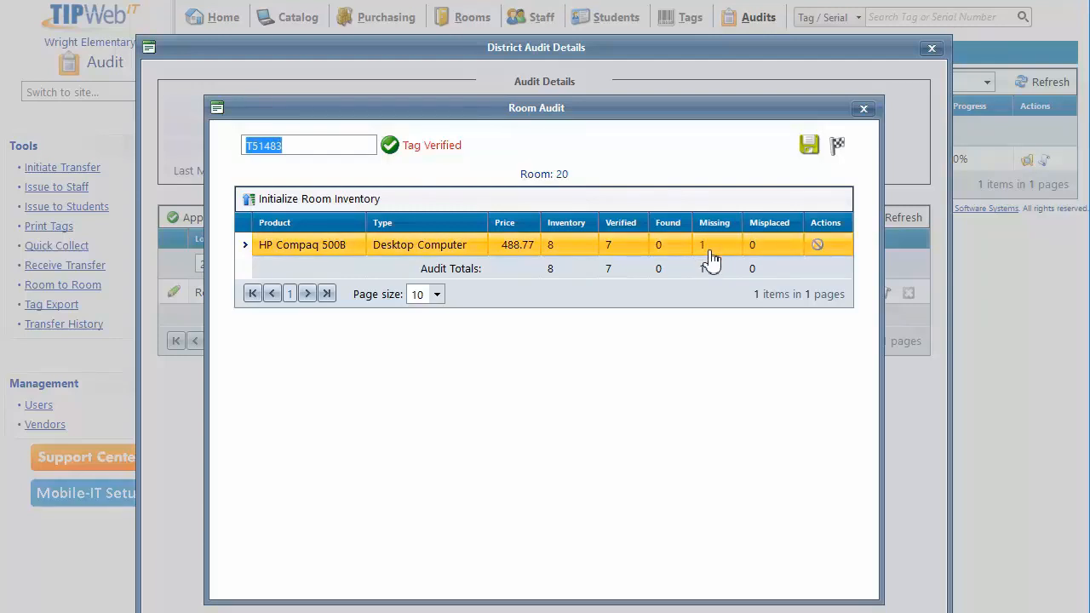
Record tag T51495 in the Room 20 audit and expand HP Compaq 500B to check the individual tag states.
text(T51495)
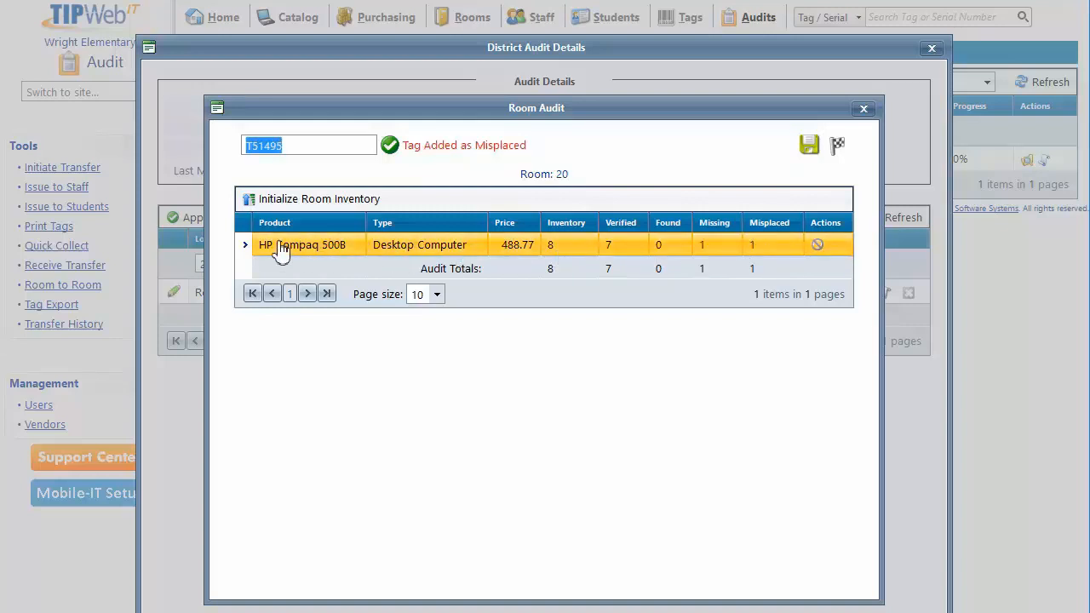
click(245, 247)
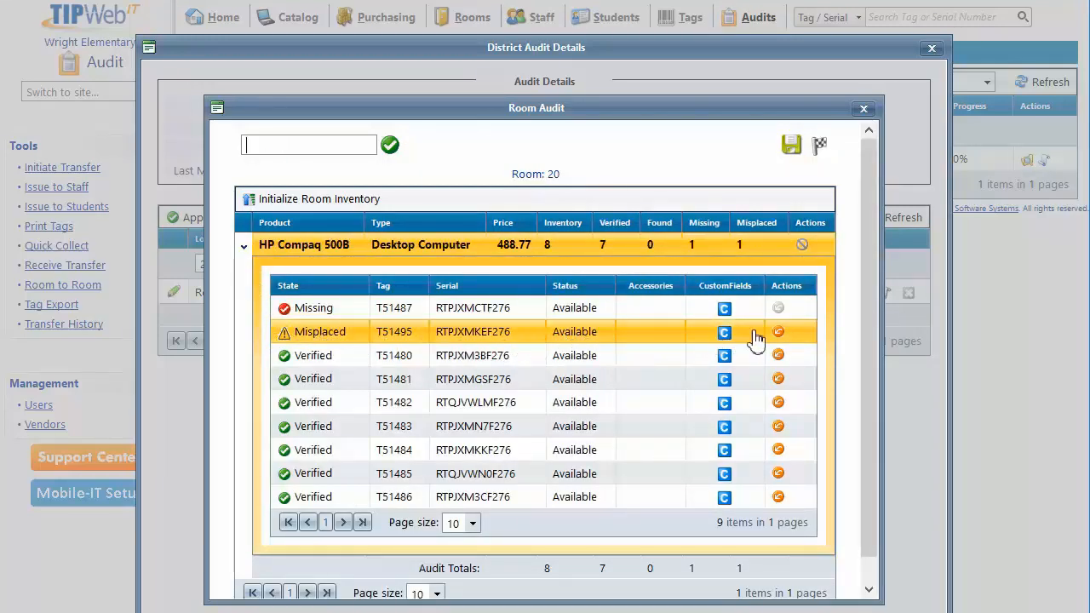
mouse_move(778, 336)
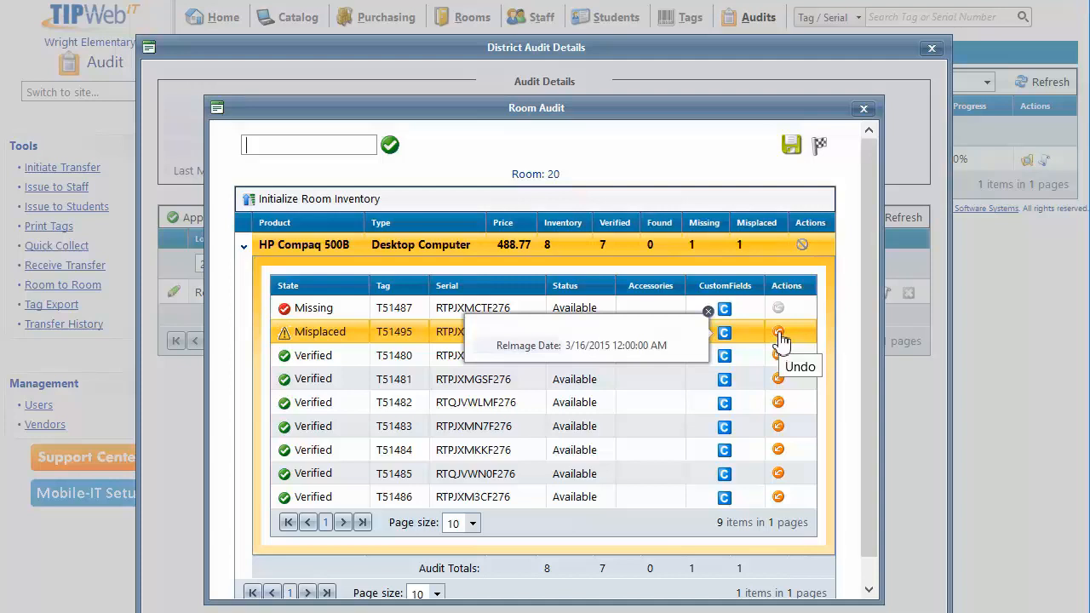
click(708, 312)
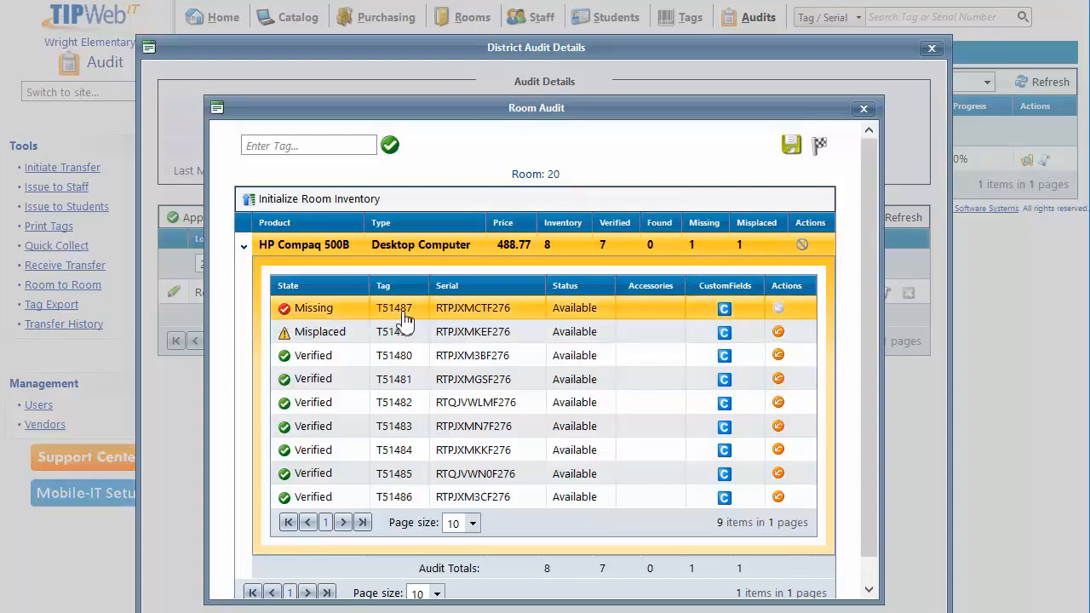
Finalize the Room 20 audit and refresh the district audit to list all its locations.
click(819, 147)
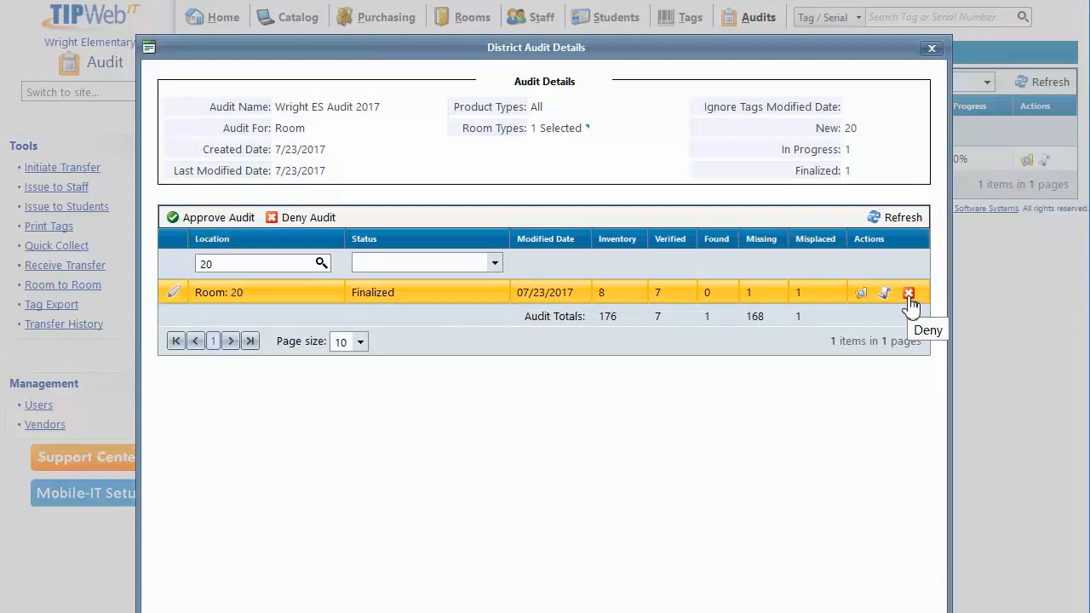
click(875, 221)
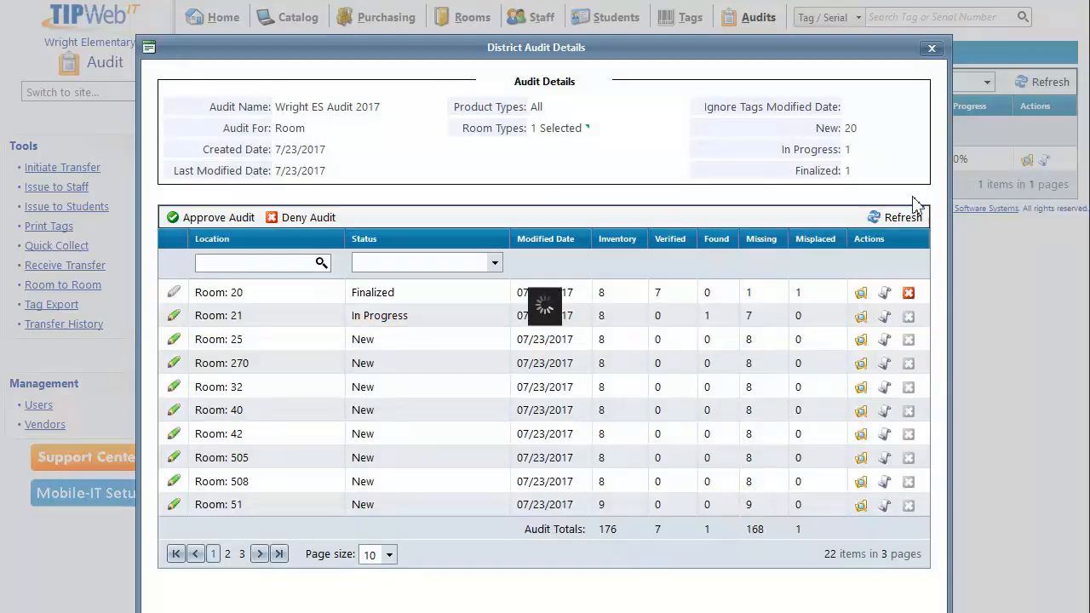
In Room 20's audit details, add the note "Please move this tag to room 20 where it is being used." to misplaced tag T51495.
click(862, 293)
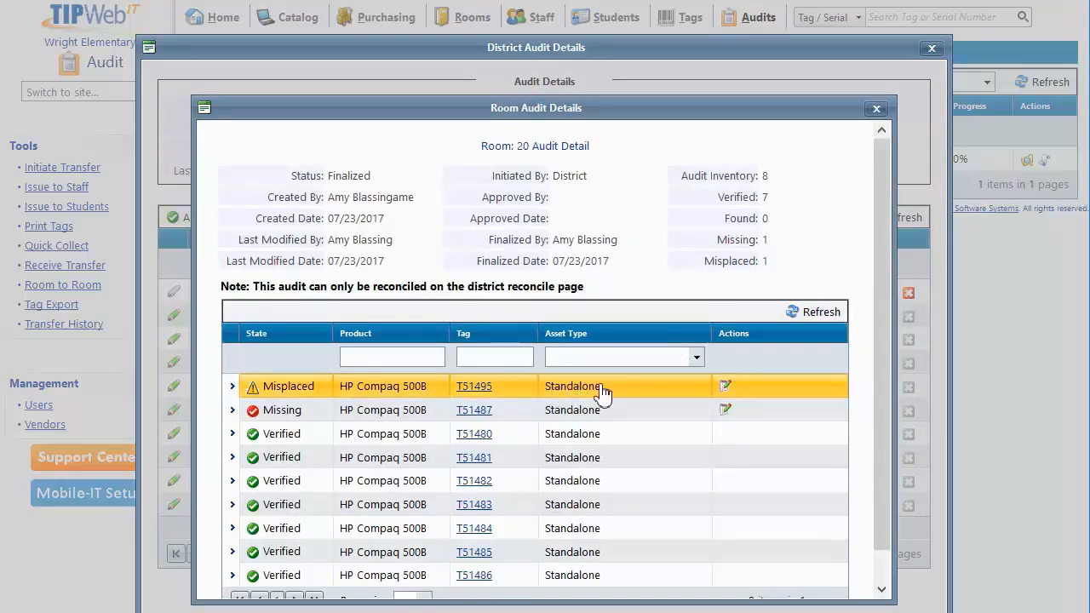
click(725, 390)
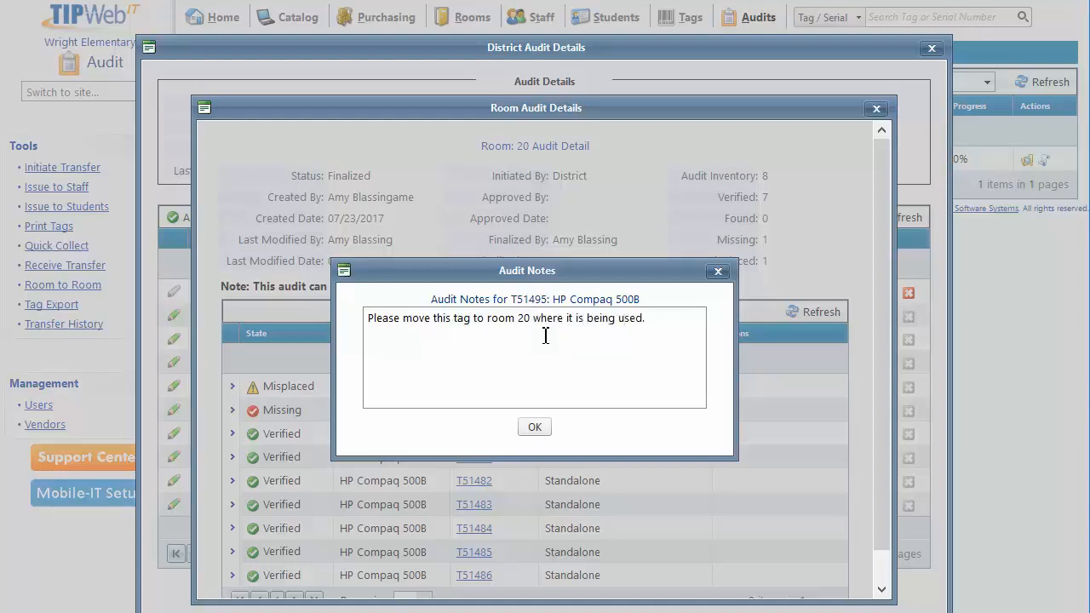
click(536, 428)
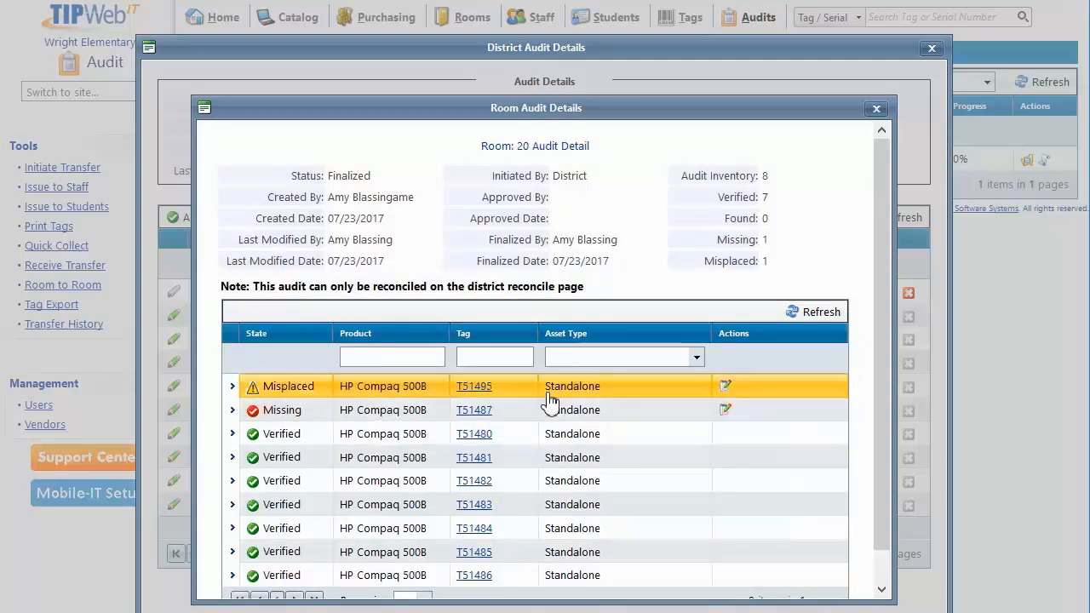
click(877, 109)
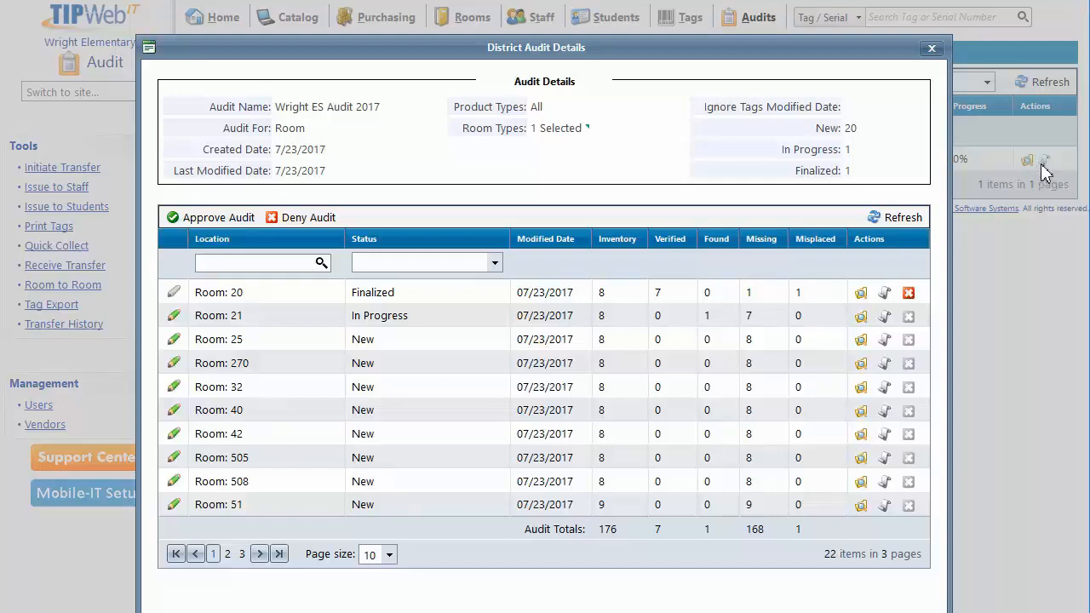
Approve all room audits in Wright ES Audit 2017 and close the district audit details.
click(175, 224)
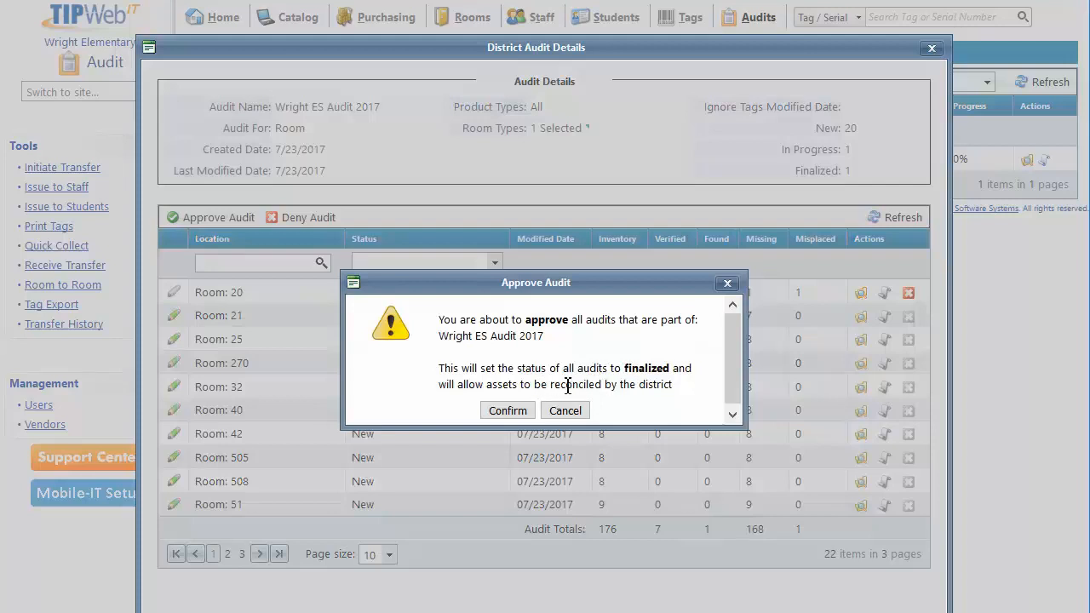
click(506, 412)
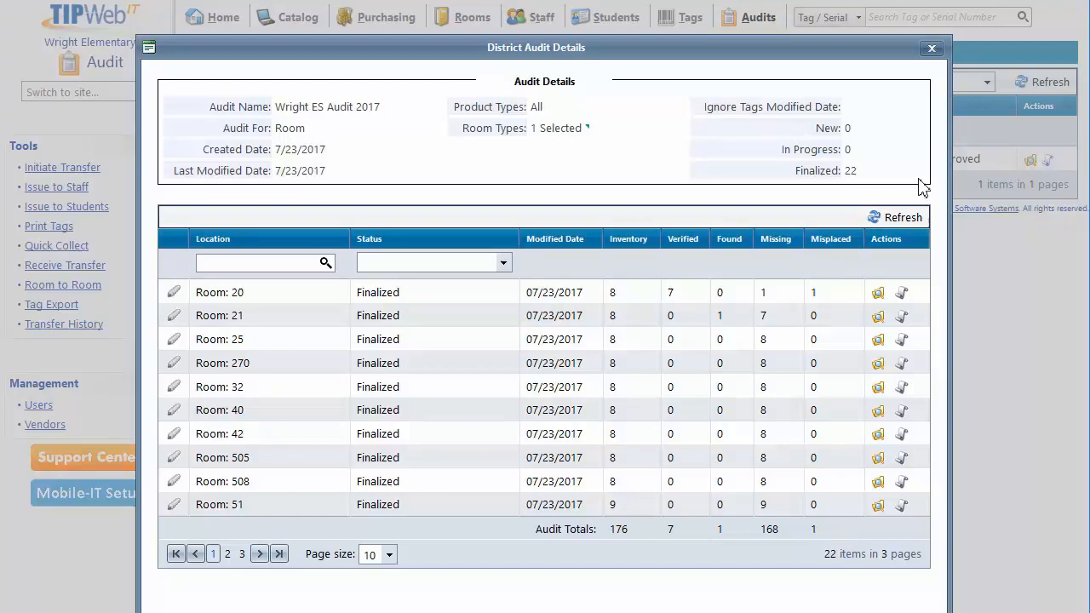
click(932, 49)
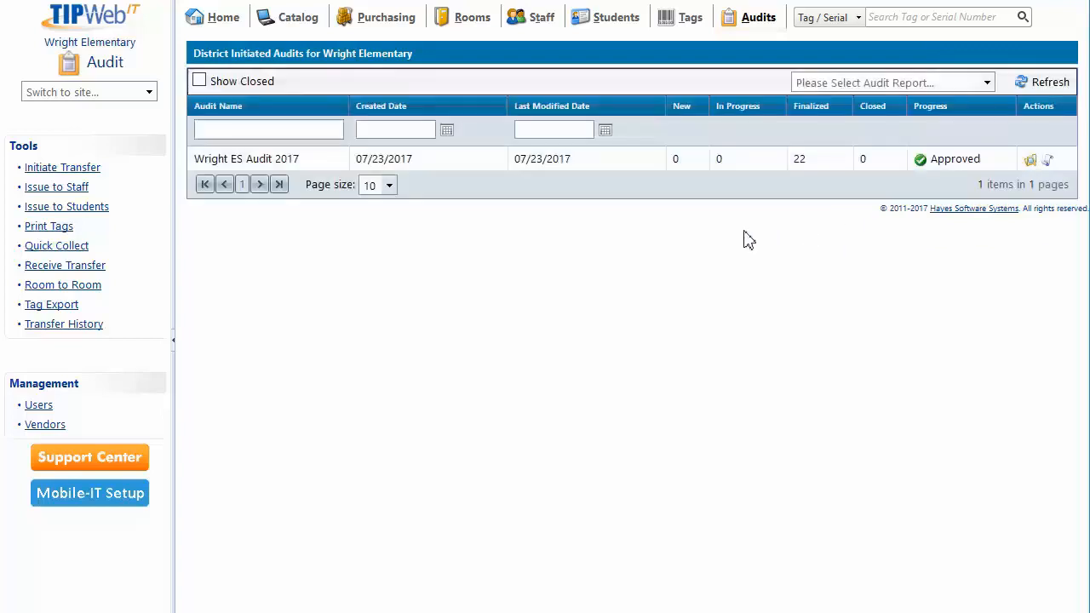